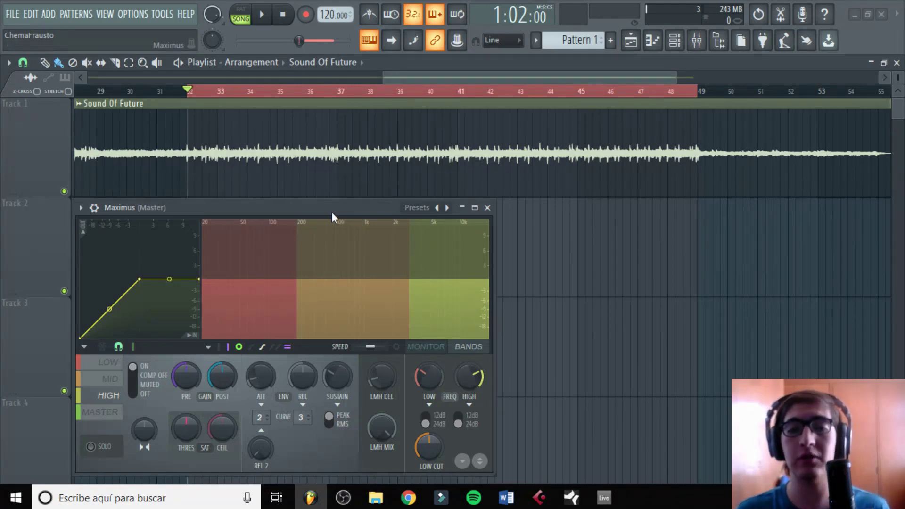
# - Solo the low band in Maximus and lower its crossover frequency to about 100 Hz while listening to the song
pyautogui.moveTo(337, 207); pyautogui.dragTo(496, 108)
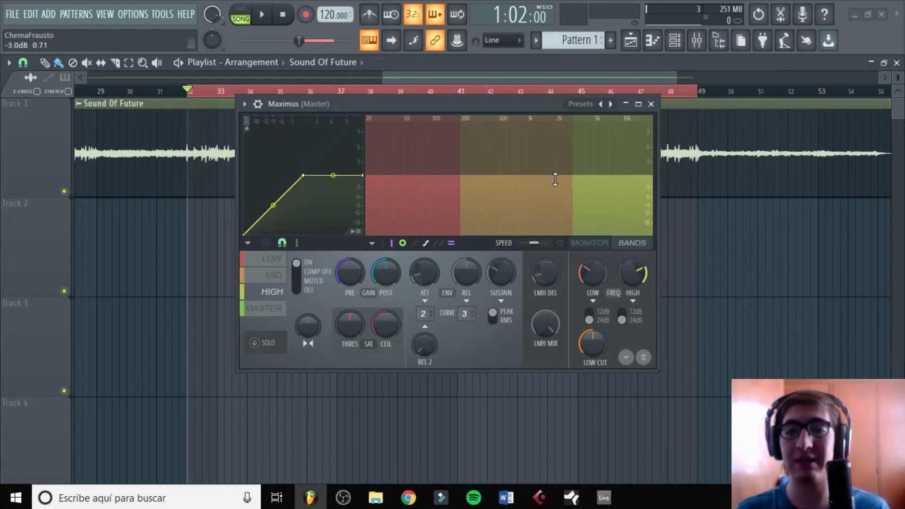
pyautogui.click(272, 260)
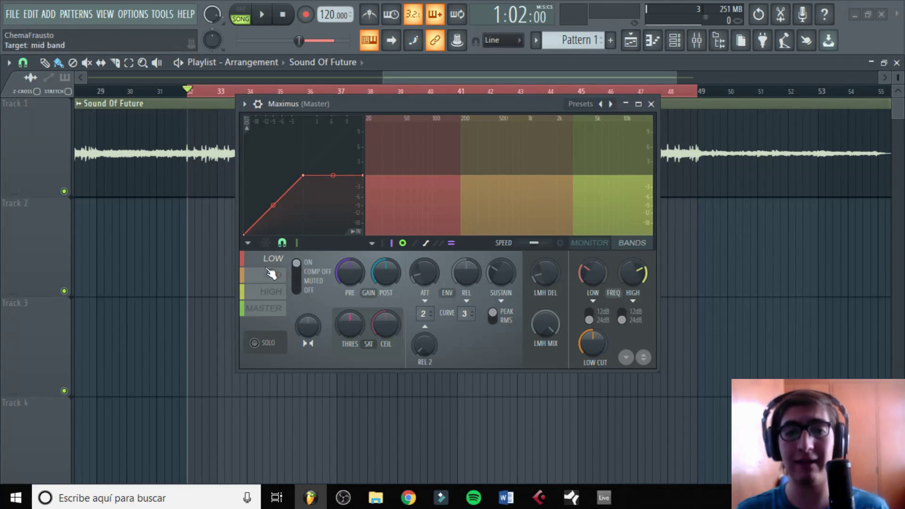
pyautogui.click(255, 343)
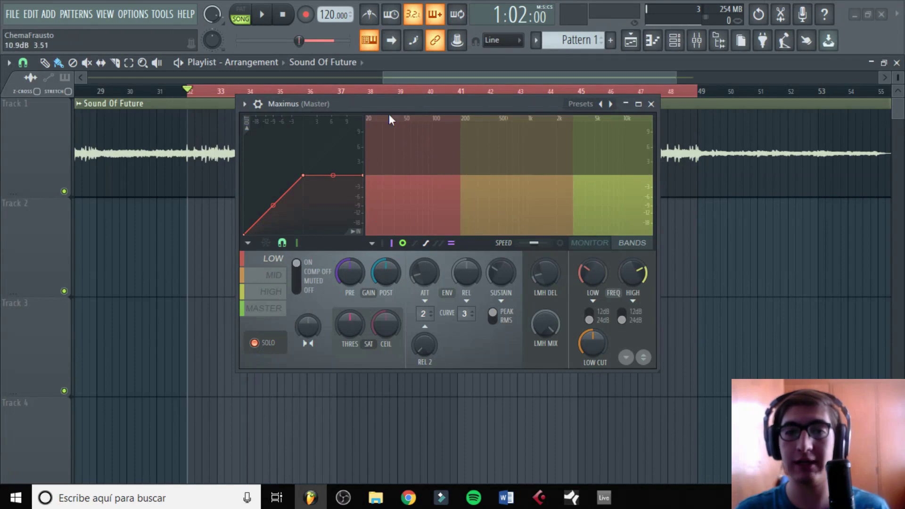
pyautogui.click(263, 16)
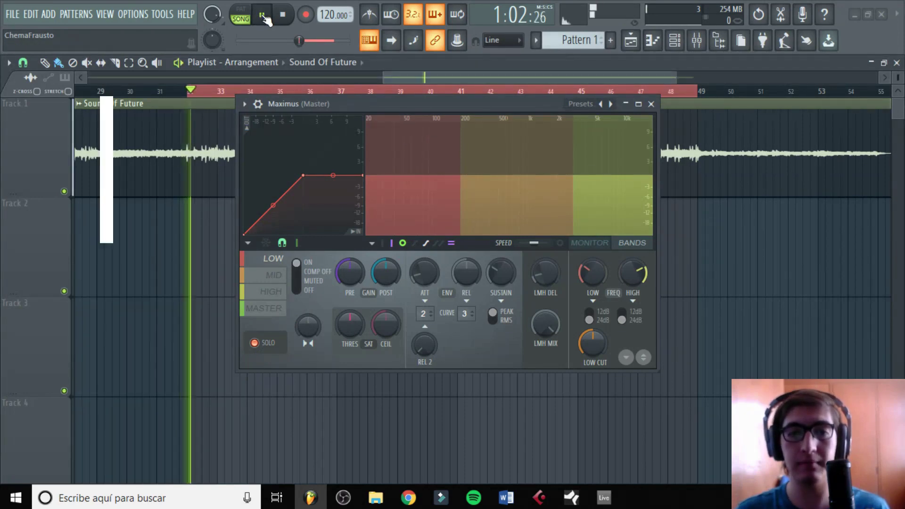
pyautogui.moveTo(591, 277); pyautogui.dragTo(592, 297)
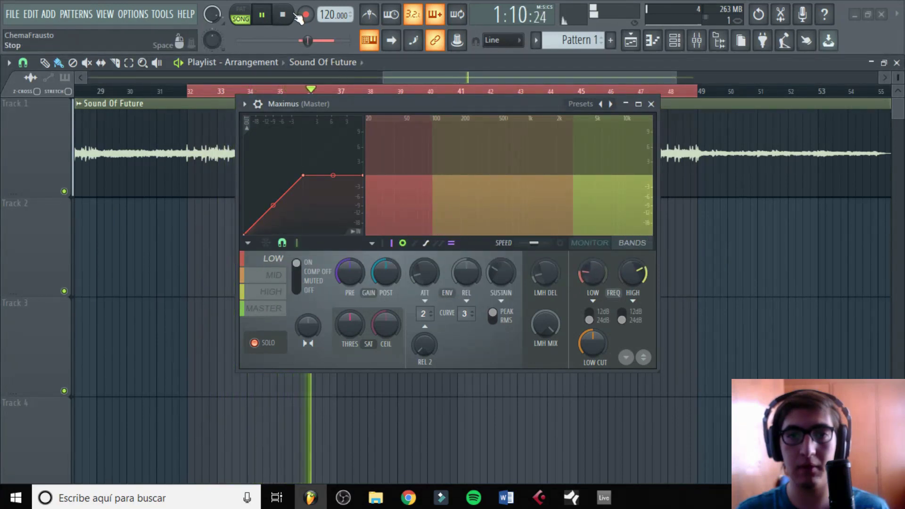
pyautogui.press('space')
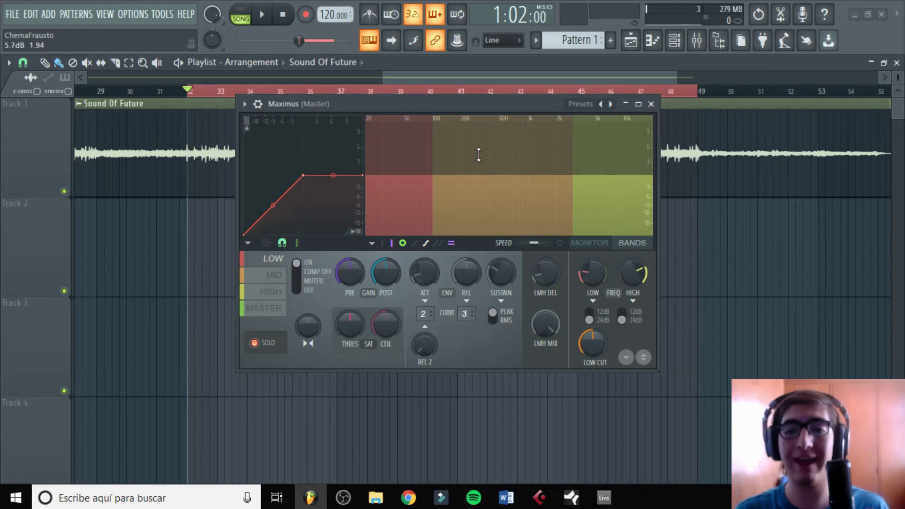
# - Listen to the soloed mid band during playback and raise the high crossover frequency to about 4077 Hz
pyautogui.click(275, 275)
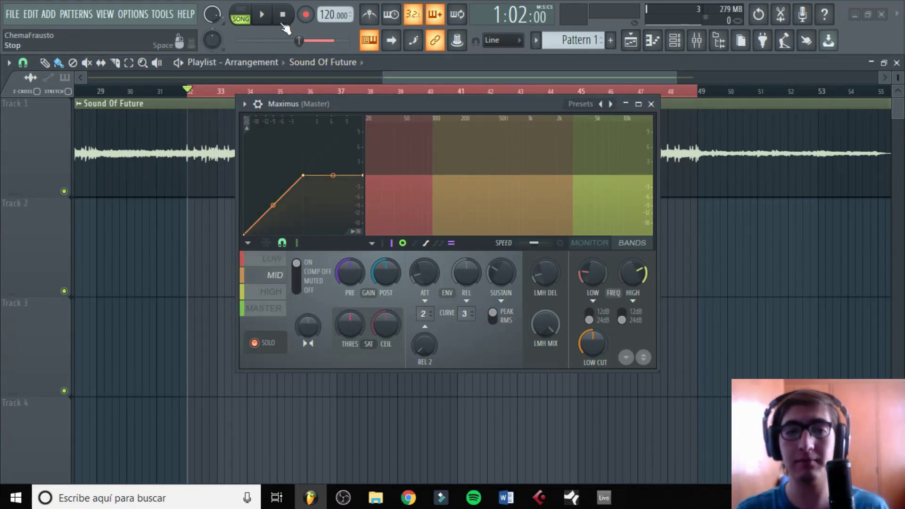
pyautogui.click(262, 14)
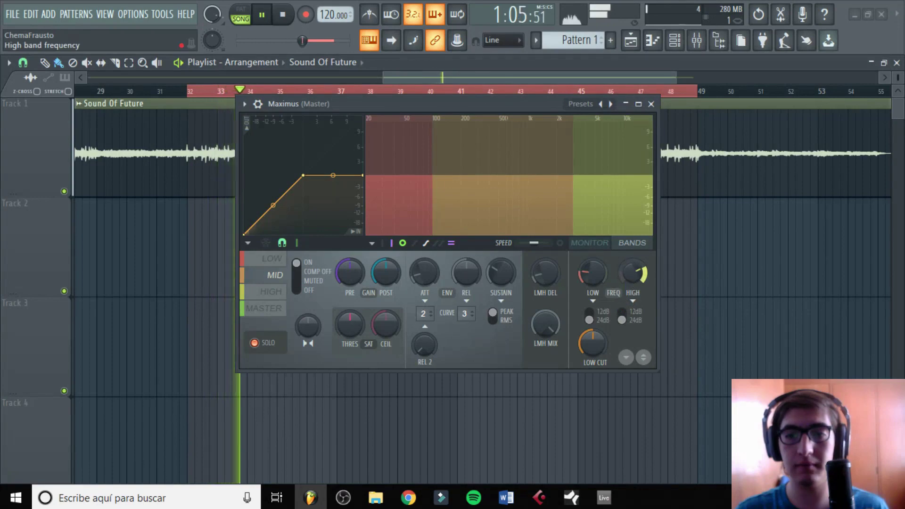
pyautogui.moveTo(629, 276); pyautogui.dragTo(628, 270)
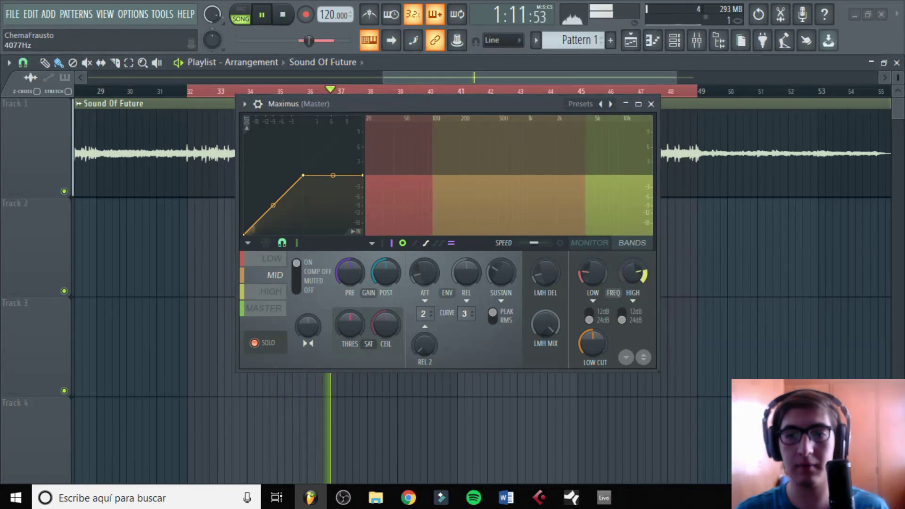
pyautogui.click(285, 15)
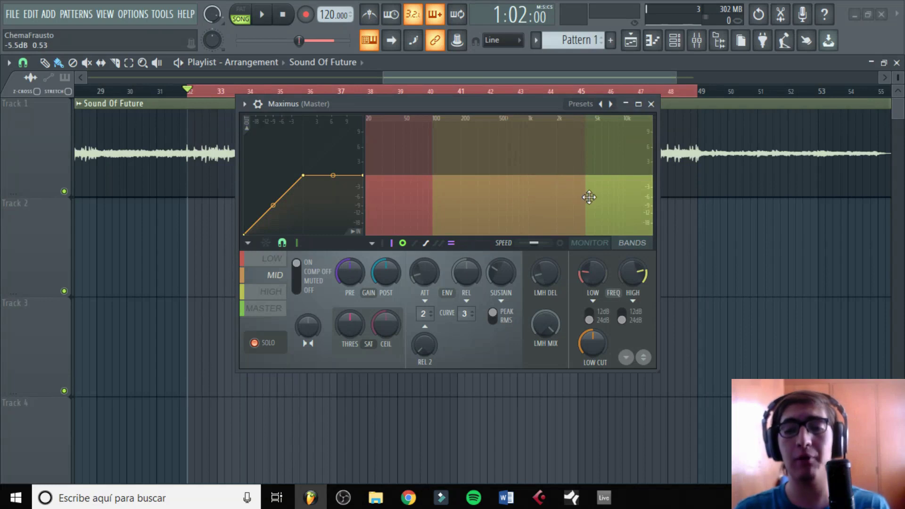
# - Audition the soloed high band during playback and lower the high crossover frequency slightly
pyautogui.click(271, 292)
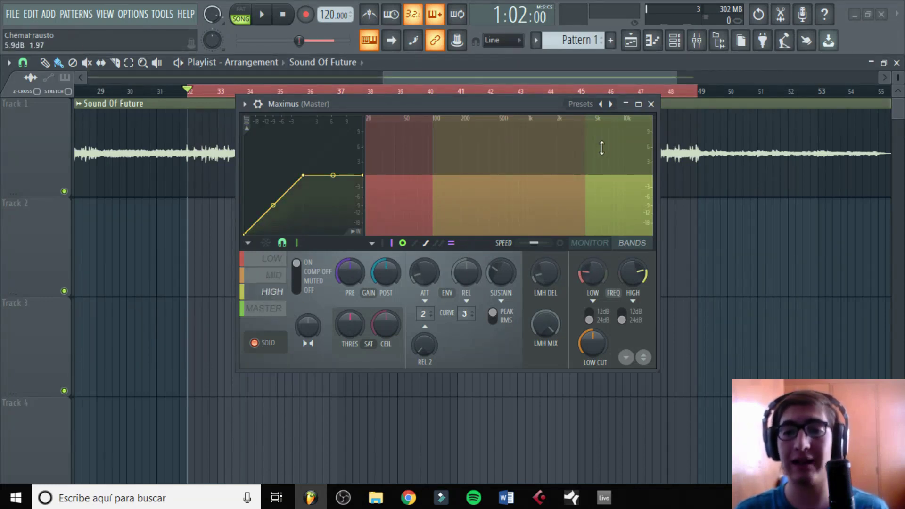
pyautogui.click(262, 14)
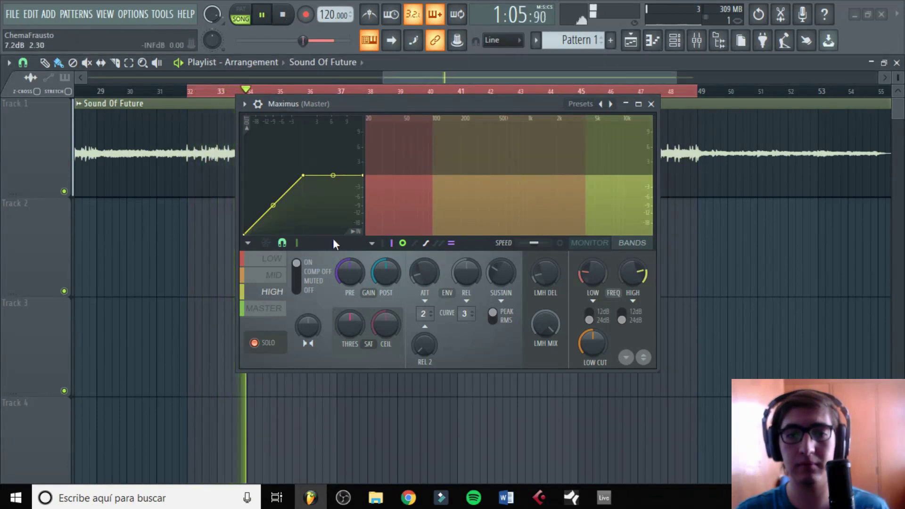
pyautogui.moveTo(639, 280)
pyautogui.mouseDown()
pyautogui.moveTo(640, 292)
pyautogui.moveTo(640, 282)
pyautogui.mouseUp()
pyautogui.click(289, 19)
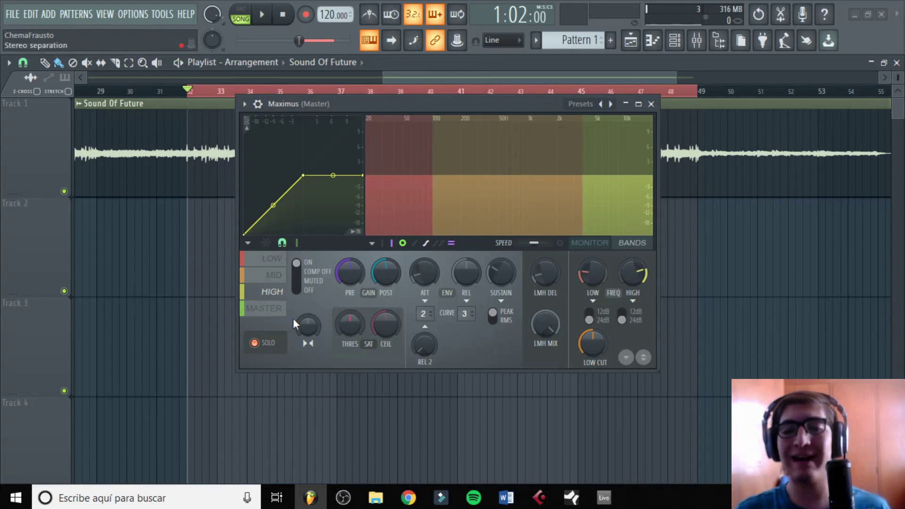
# - Turn off band soloing and raise the pre gain of the low, mid and high bands while the full song plays
pyautogui.click(279, 313)
pyautogui.click(254, 343)
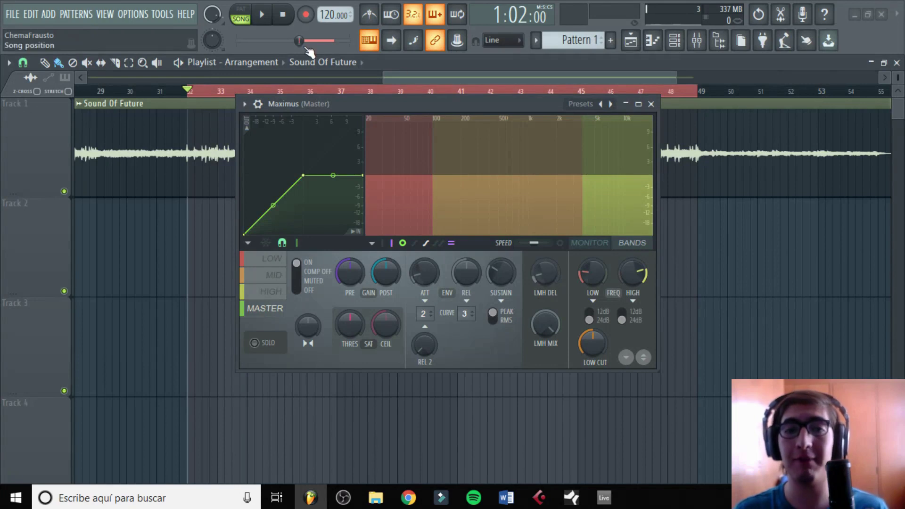
pyautogui.click(270, 16)
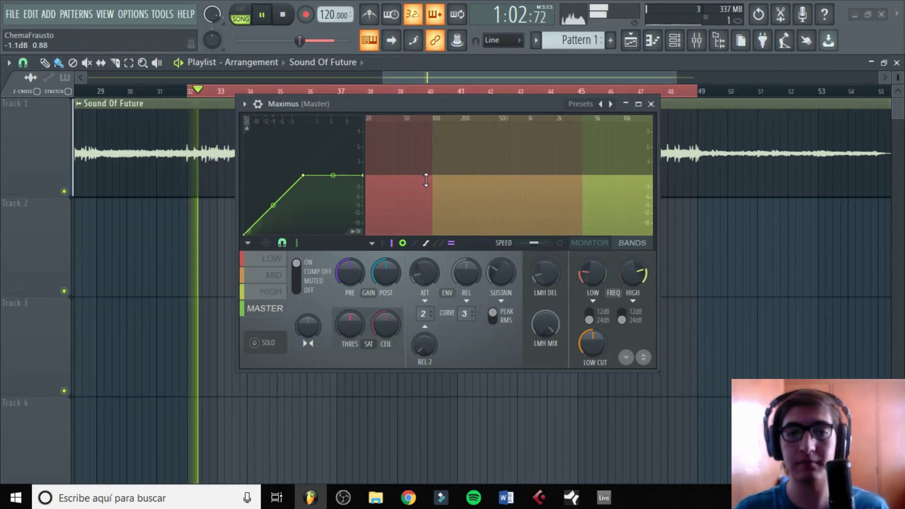
pyautogui.moveTo(403, 195)
pyautogui.mouseDown()
pyautogui.moveTo(403, 157)
pyautogui.moveTo(404, 190)
pyautogui.mouseUp()
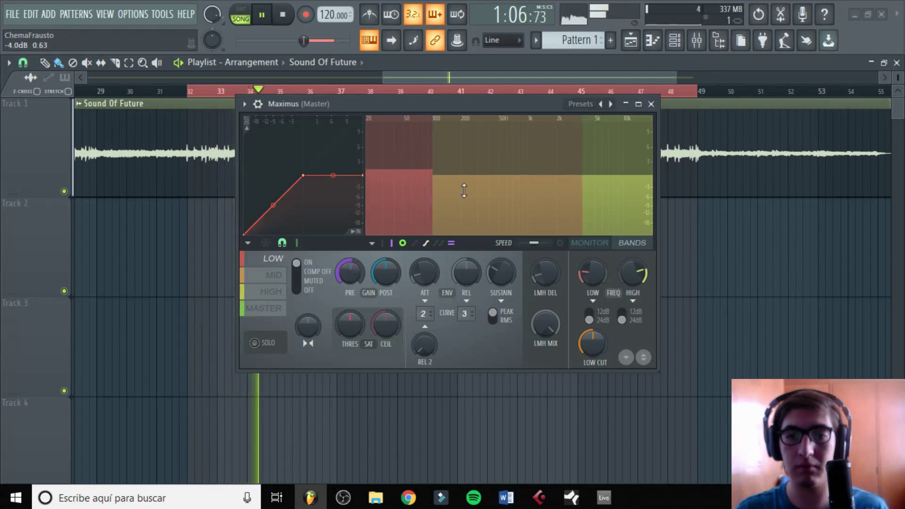
pyautogui.moveTo(465, 190)
pyautogui.mouseDown()
pyautogui.moveTo(465, 146)
pyautogui.moveTo(465, 175)
pyautogui.mouseUp()
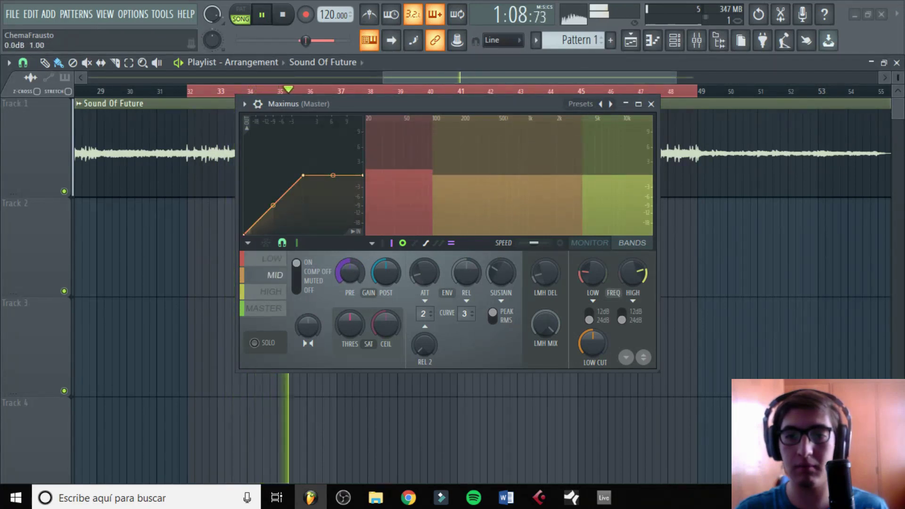
pyautogui.moveTo(595, 191); pyautogui.dragTo(561, 189)
# - Trim the low band's gain to about 0.4 dB and the mid band's to about 1.1 dB, ending playback
pyautogui.moveTo(411, 193); pyautogui.dragTo(411, 198)
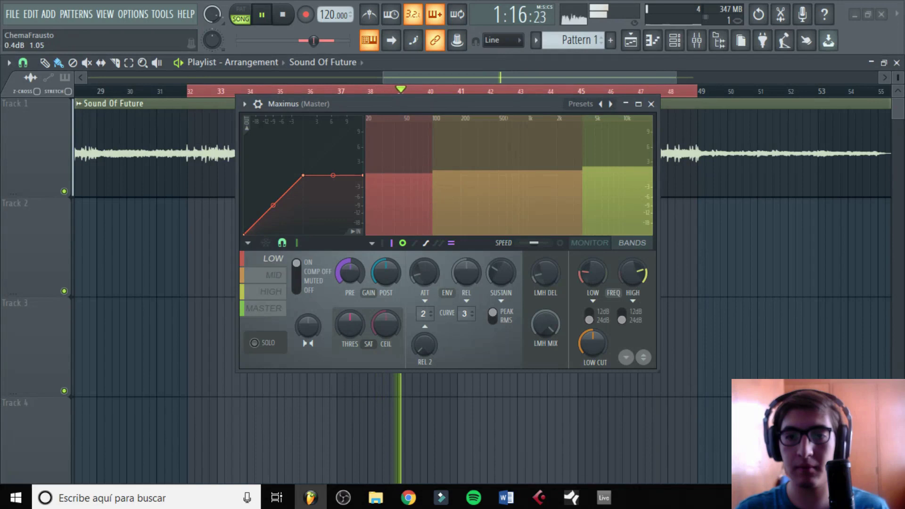
pyautogui.click(596, 193)
pyautogui.click(556, 198)
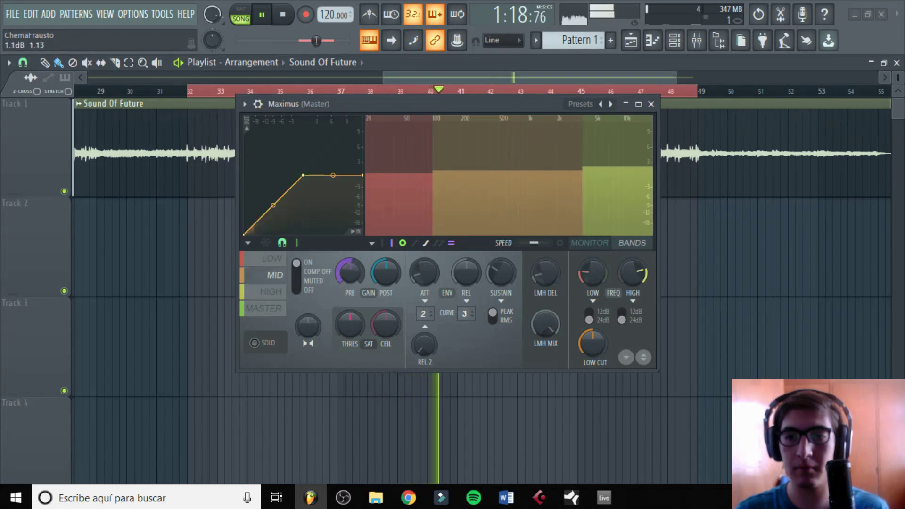
pyautogui.click(590, 198)
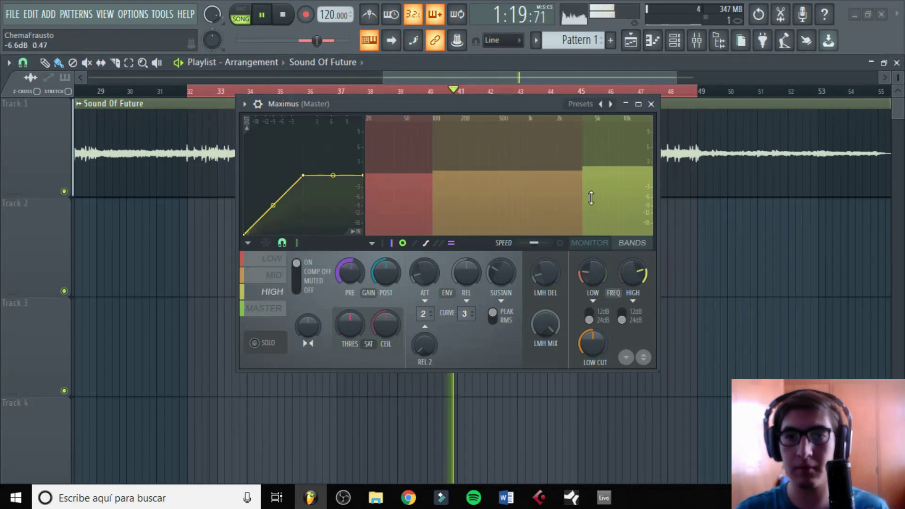
pyautogui.click(283, 17)
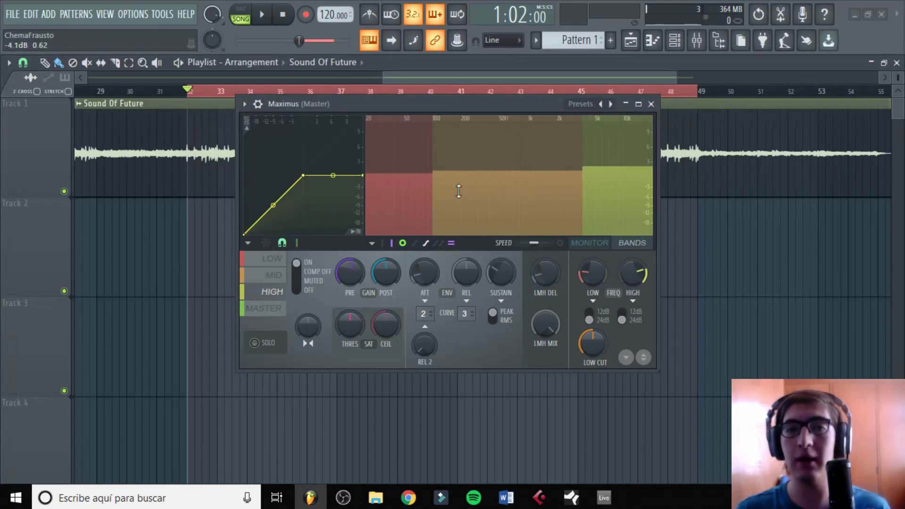
# - Compare the master during playback with Maximus bypassed and enabled in the mixer's effect slot
pyautogui.press('F9')
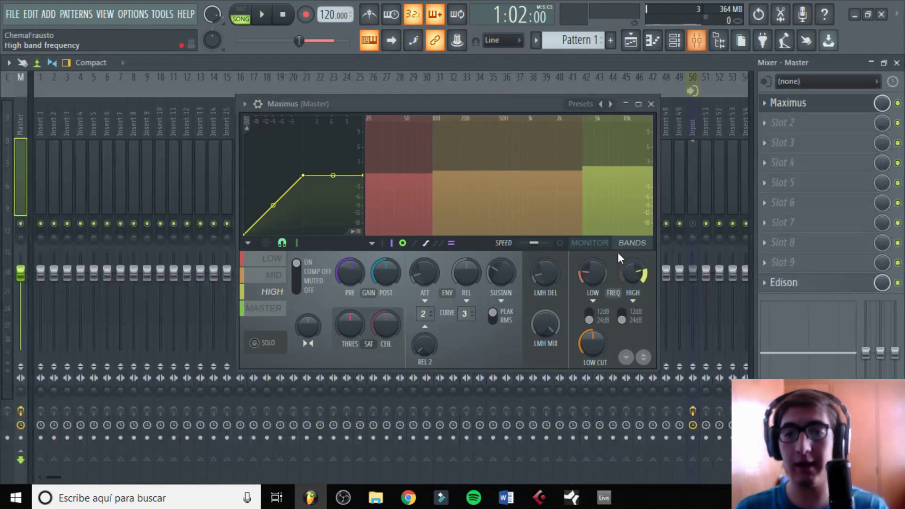
pyautogui.press('space')
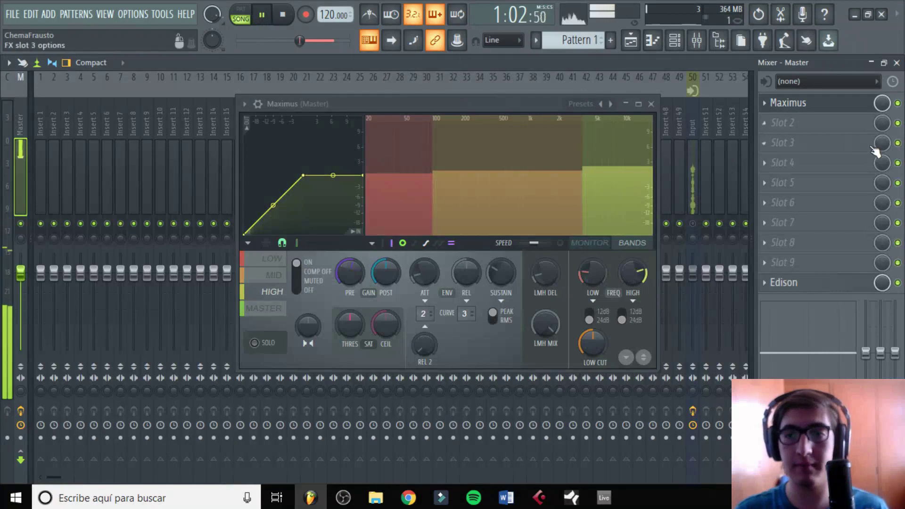
pyautogui.click(897, 103)
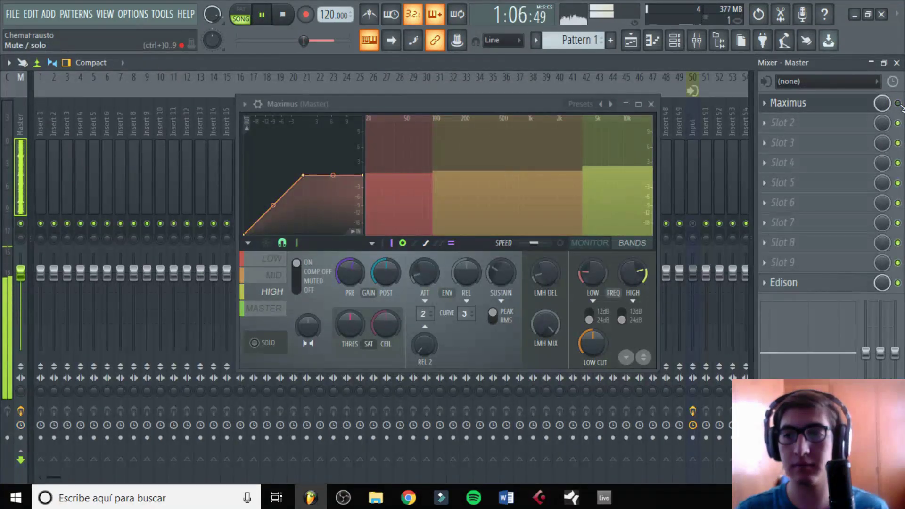
pyautogui.click(897, 103)
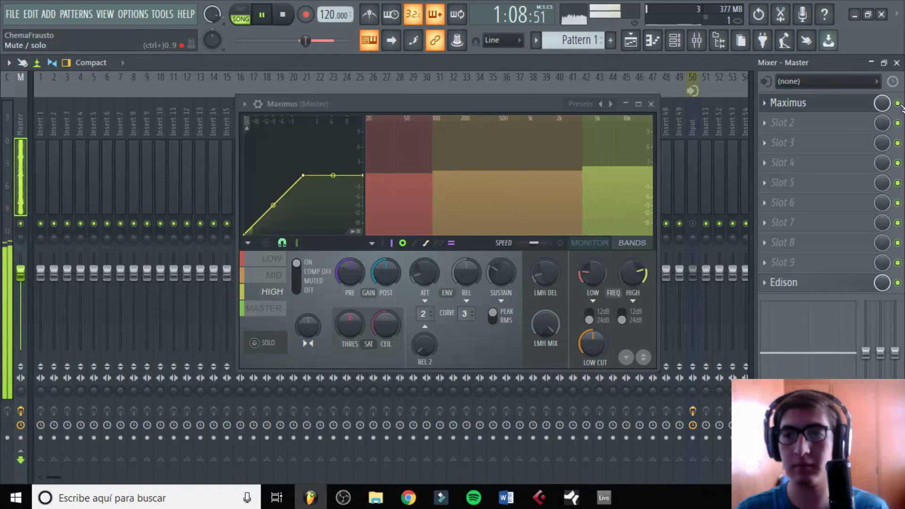
pyautogui.click(897, 103)
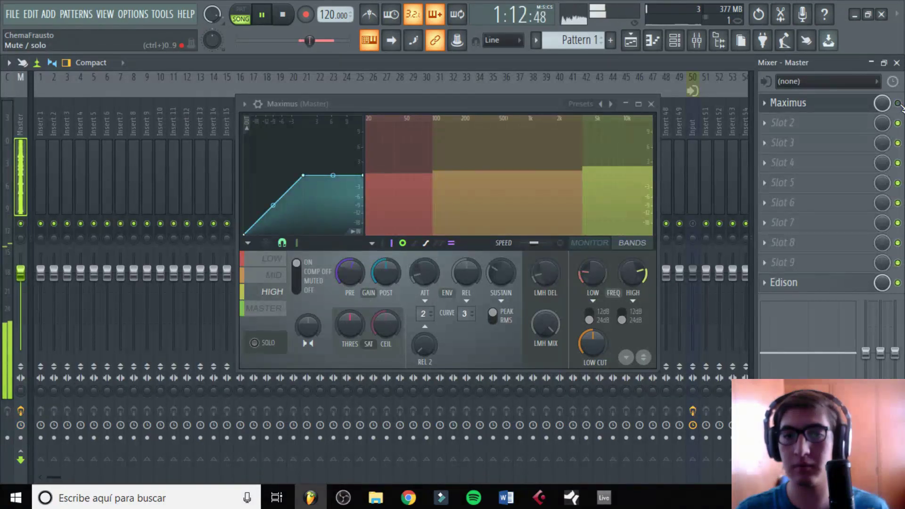
pyautogui.click(897, 104)
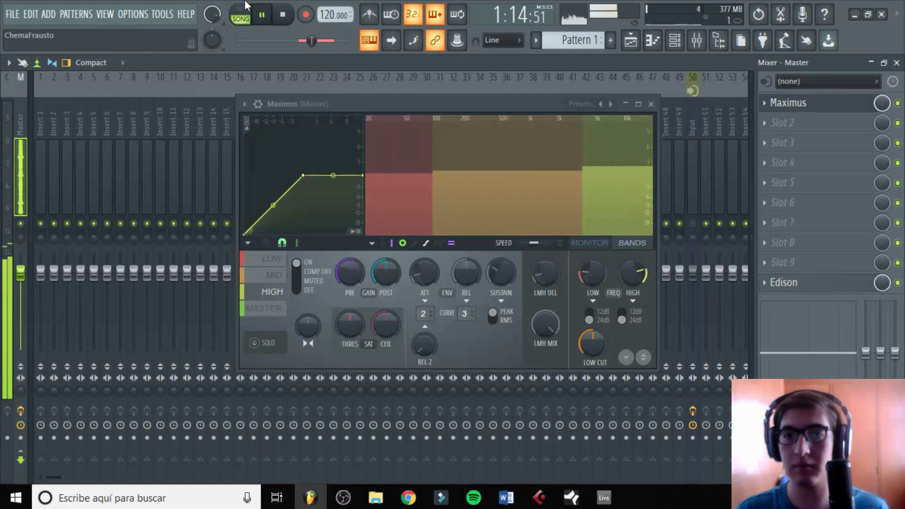
pyautogui.click(283, 15)
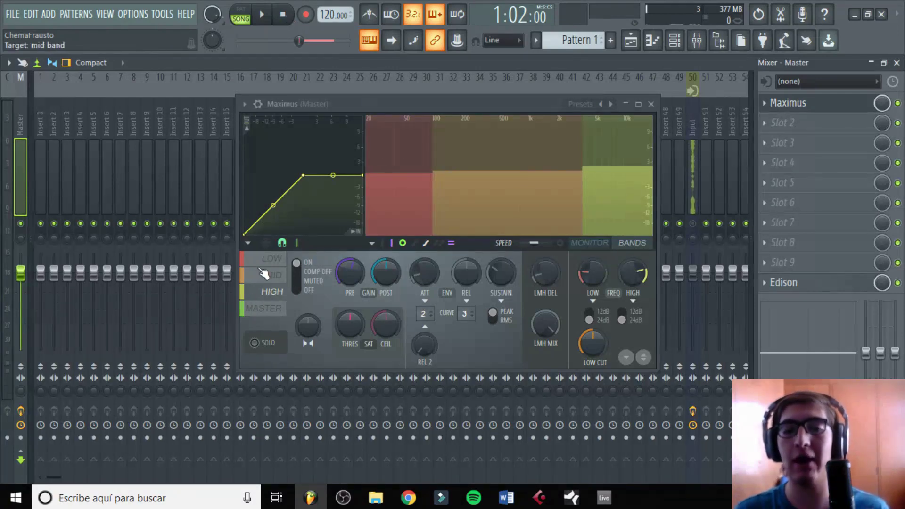
# - Reshape the low band's compression curve: add a point at about -18.2 dB, delete the 0 dB point and bend the lower segment to about 9% tension
pyautogui.click(272, 258)
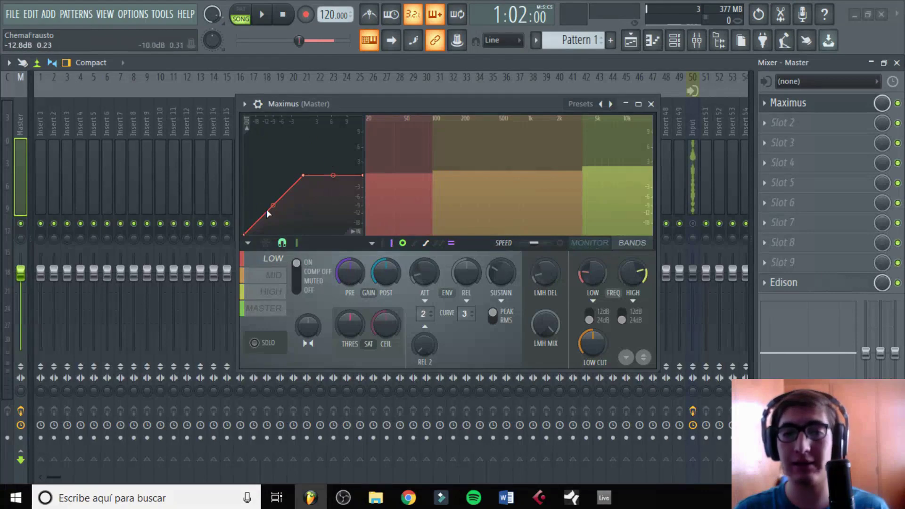
pyautogui.click(599, 244)
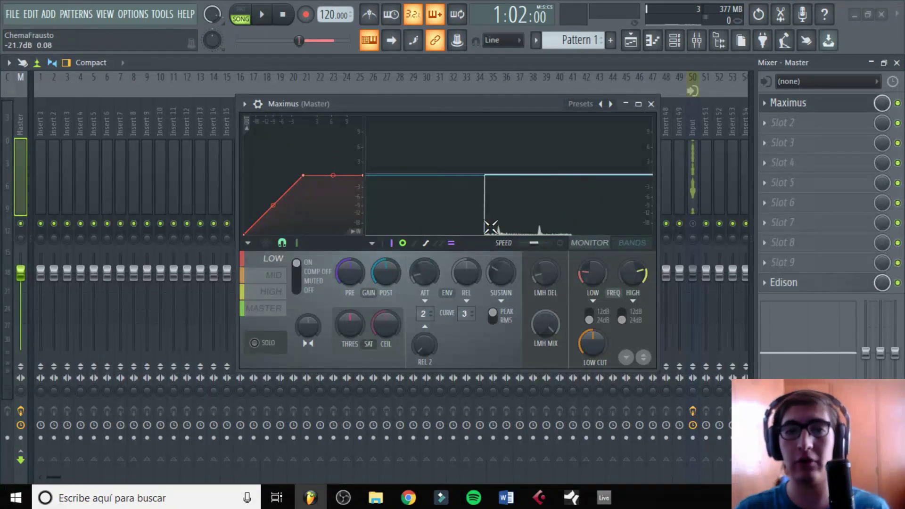
pyautogui.click(264, 16)
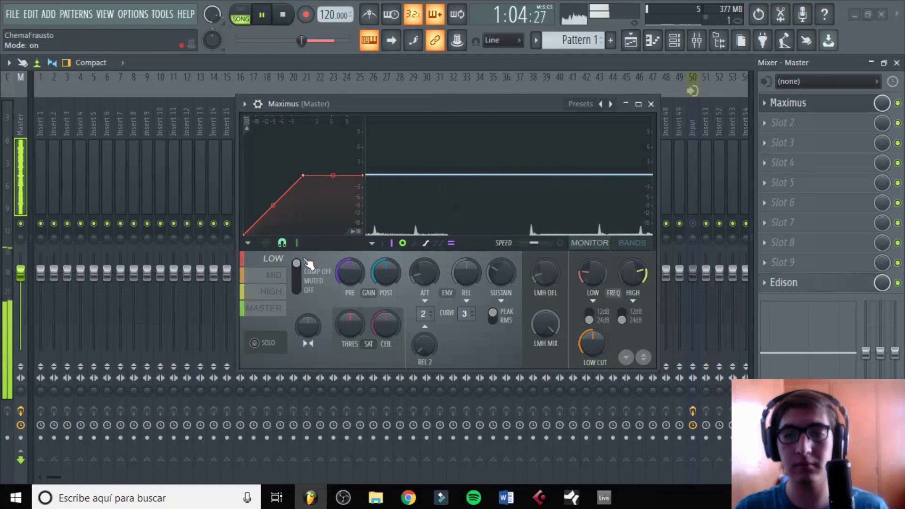
pyautogui.rightClick(254, 224)
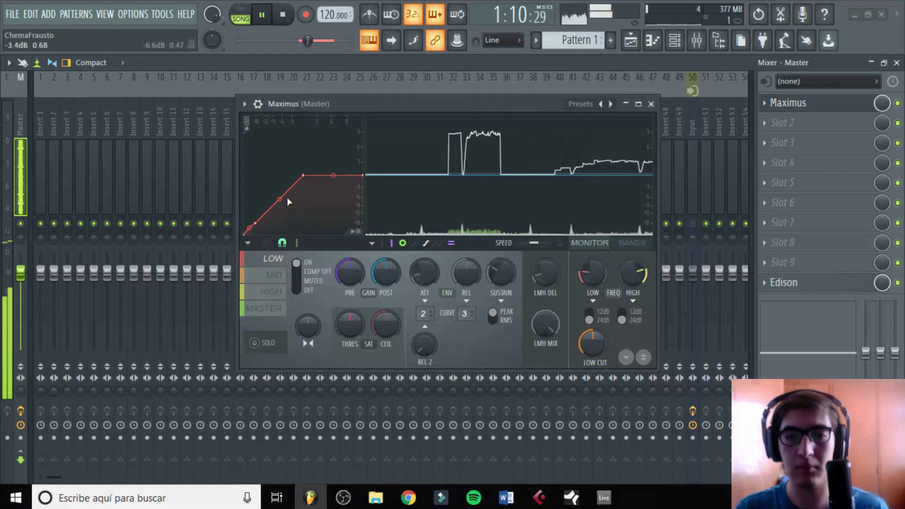
pyautogui.rightClick(303, 175)
pyautogui.click(323, 191)
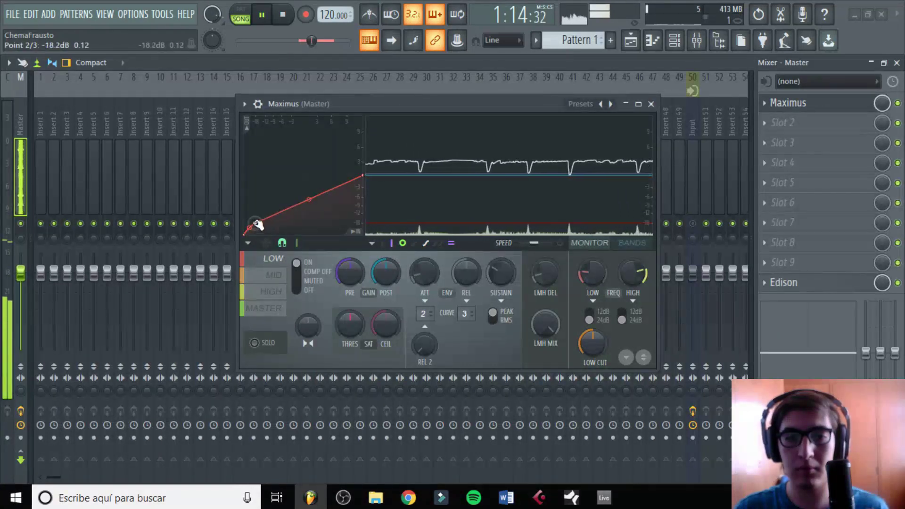
pyautogui.moveTo(256, 225); pyautogui.dragTo(250, 226)
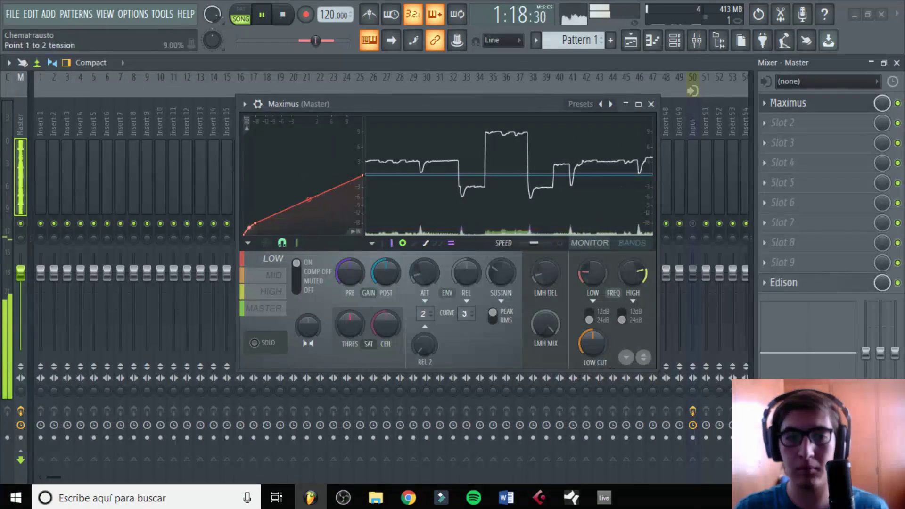
# - Slightly raise the low band's attack, turn its sustain fully down and trim its post gain during playback
pyautogui.moveTo(422, 274); pyautogui.dragTo(423, 262)
pyautogui.moveTo(500, 274); pyautogui.dragTo(501, 284)
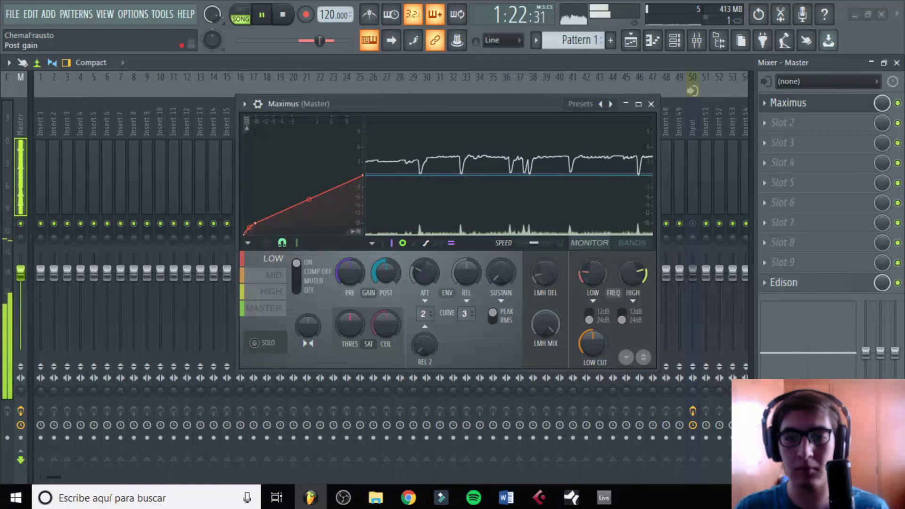
pyautogui.moveTo(386, 273); pyautogui.dragTo(385, 278)
# - Bend the upper segment of the low band's compression curve downward and set the lower segment's tension to 10.5%
pyautogui.moveTo(309, 199); pyautogui.dragTo(309, 206)
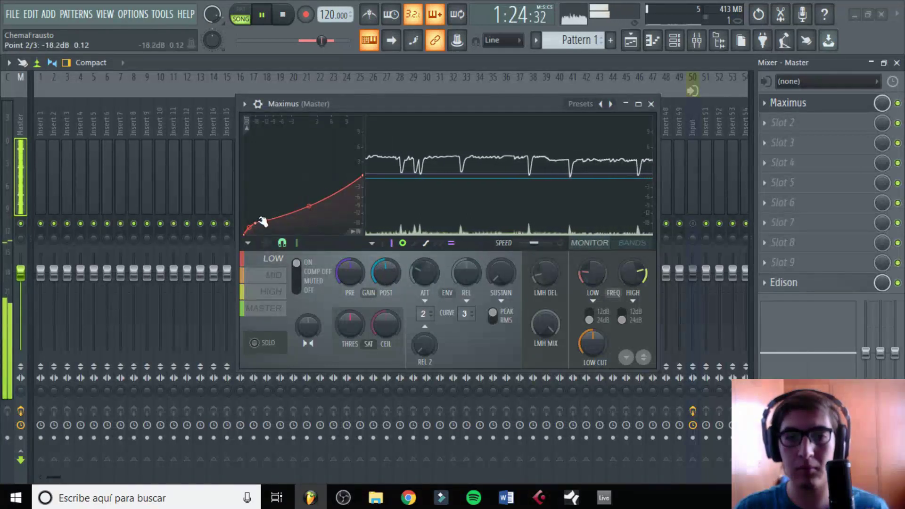
pyautogui.moveTo(249, 227); pyautogui.dragTo(249, 227)
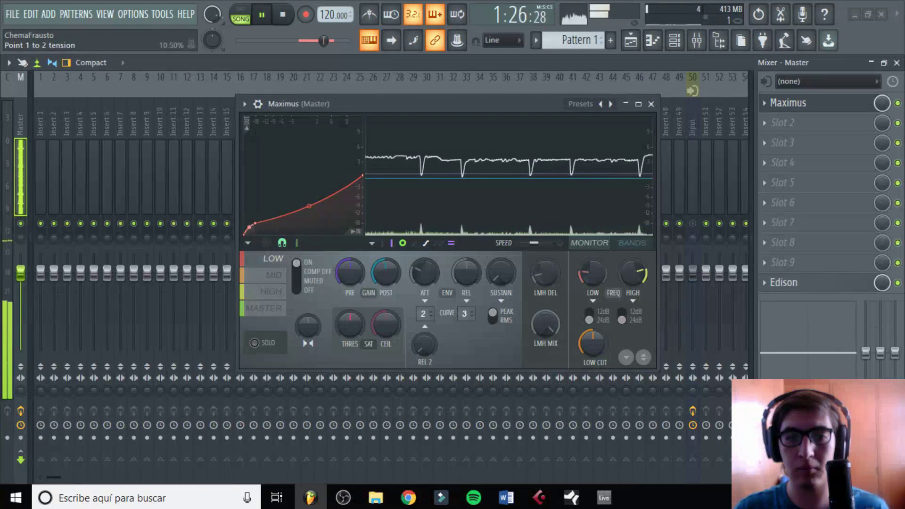
# - Widen the mid band's stereo image by adjusting its stereo separation
pyautogui.click(274, 275)
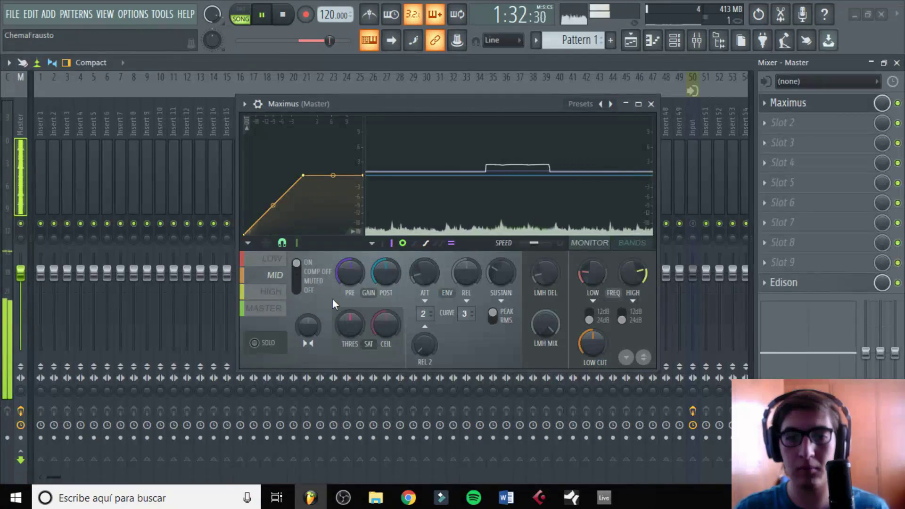
pyautogui.moveTo(307, 325); pyautogui.dragTo(307, 336)
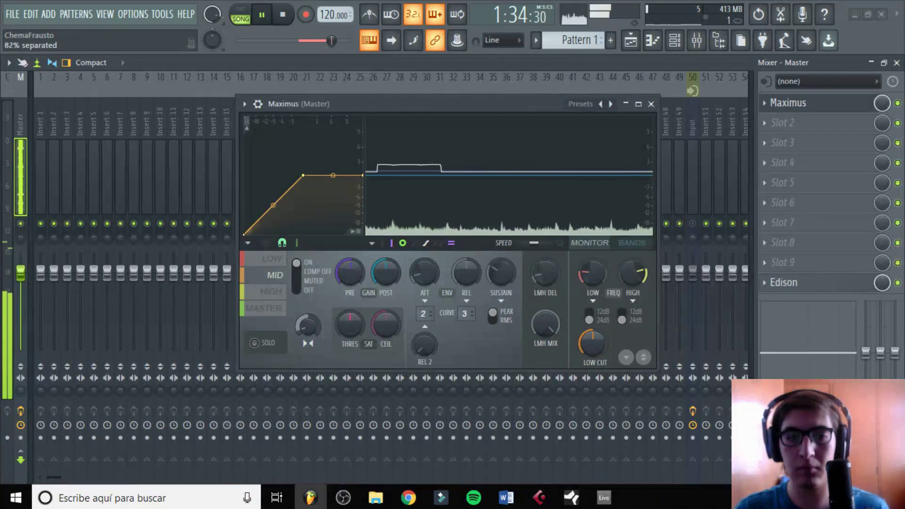
# - Add a point near the lower end of the high band's compression curve and bend the segment above it slightly
pyautogui.click(285, 302)
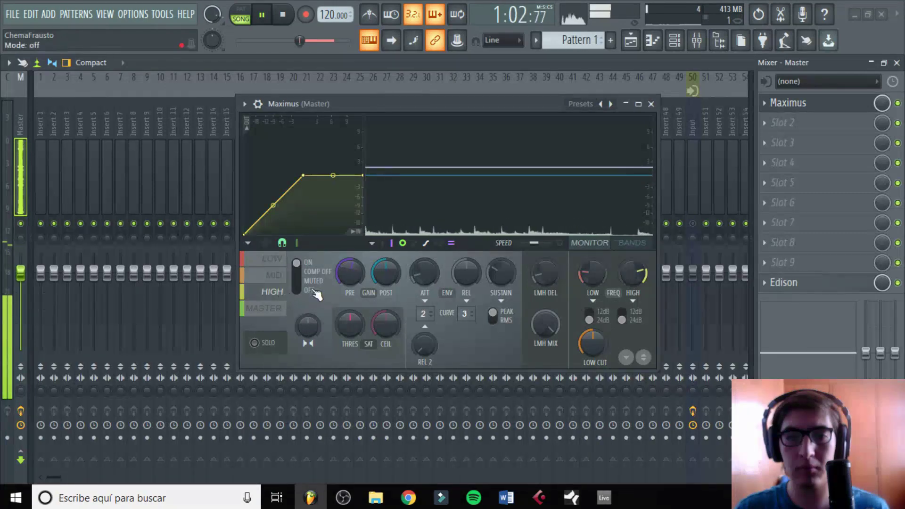
pyautogui.rightClick(254, 224)
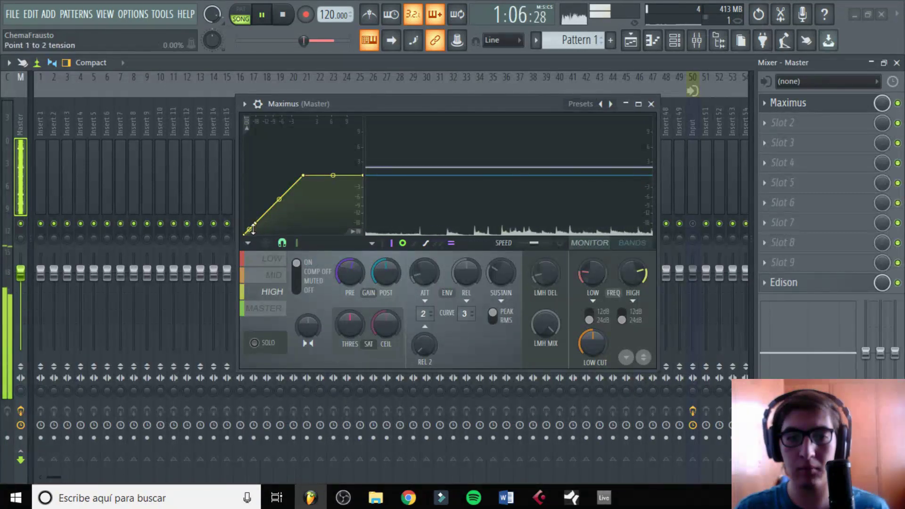
pyautogui.moveTo(254, 224); pyautogui.dragTo(276, 206)
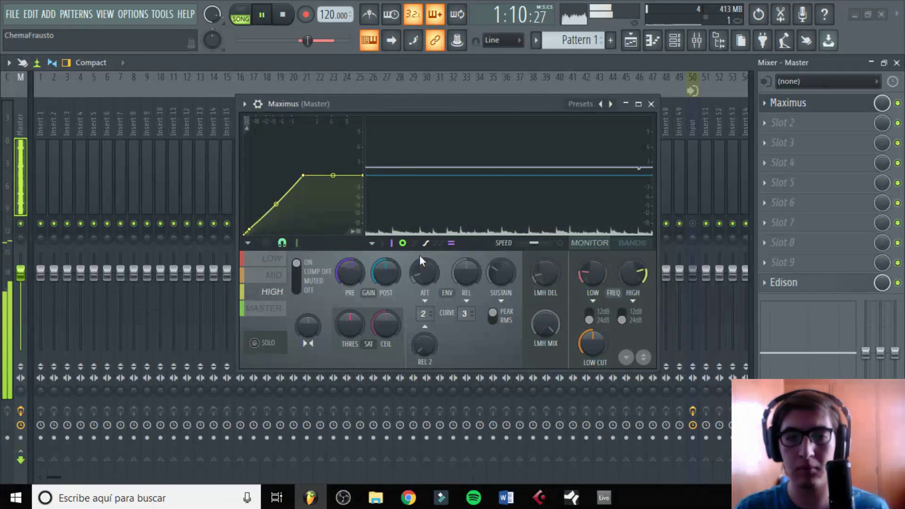
# - Raise the high band's attack, turn its sustain fully down and slightly increase its stereo separation
pyautogui.moveTo(425, 263); pyautogui.dragTo(451, 279)
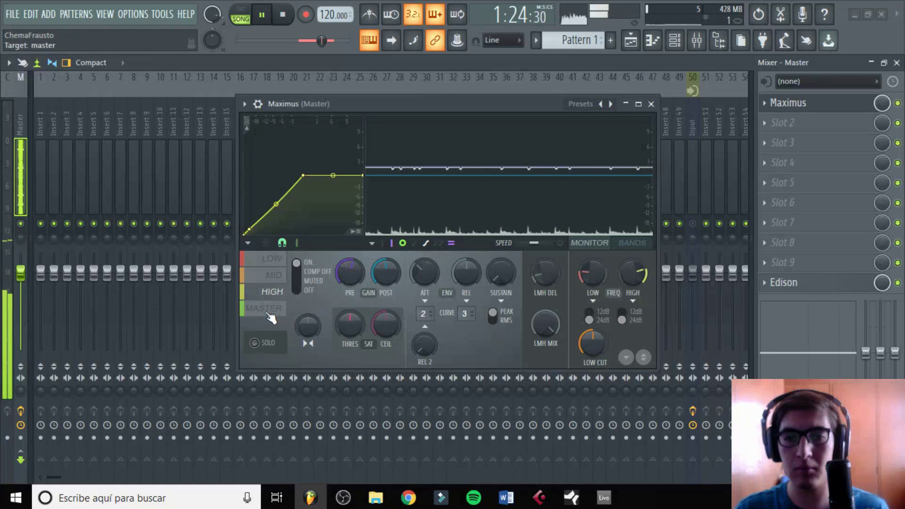
pyautogui.moveTo(308, 324); pyautogui.dragTo(307, 331)
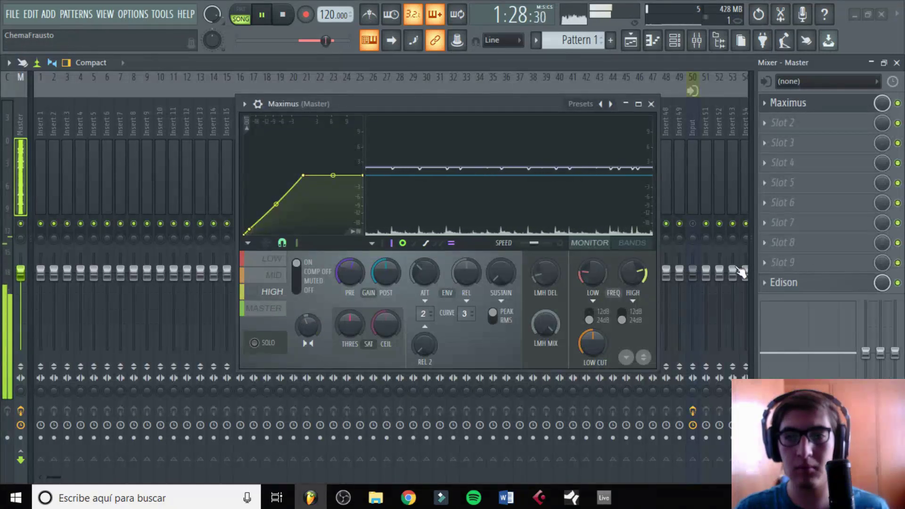
# - Raise the master band's post gain and stop playback
pyautogui.click(280, 315)
pyautogui.moveTo(397, 281); pyautogui.dragTo(398, 269)
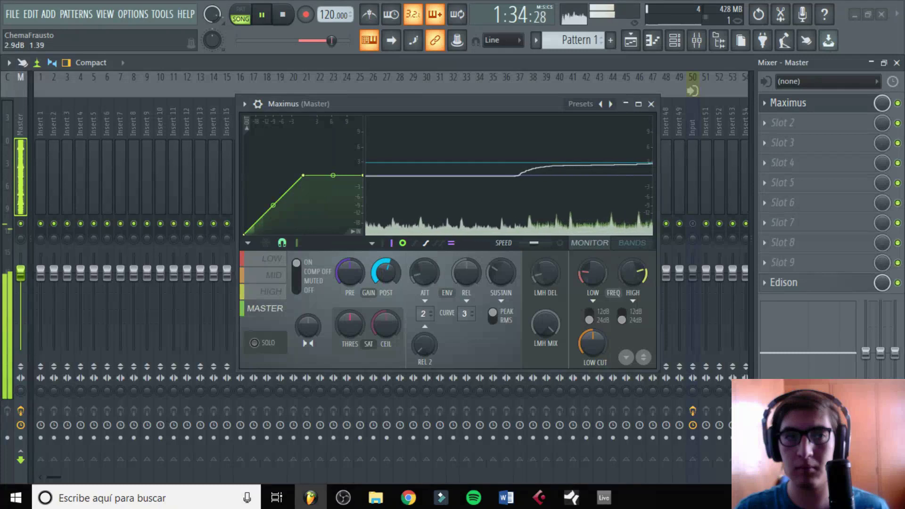
pyautogui.click(284, 19)
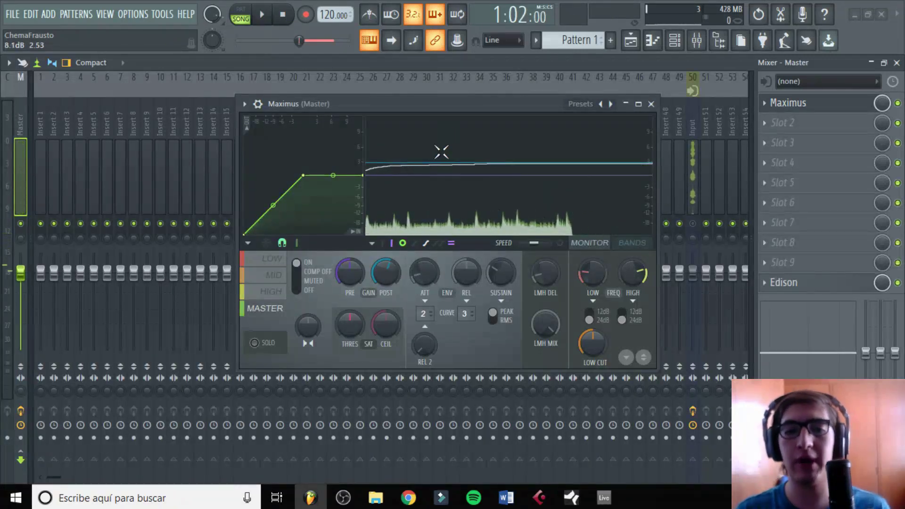
# - Review the compression curves, envelope and stereo settings of the low, mid and high bands
pyautogui.click(279, 255)
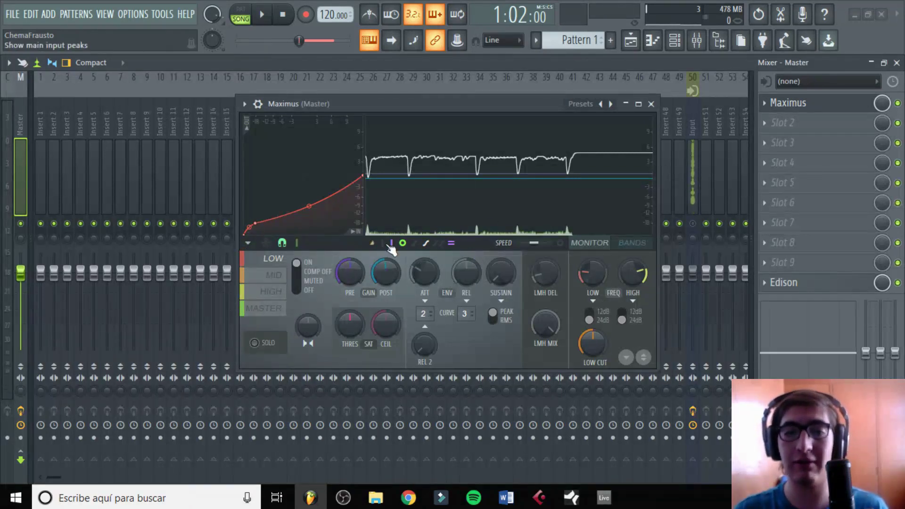
pyautogui.click(277, 275)
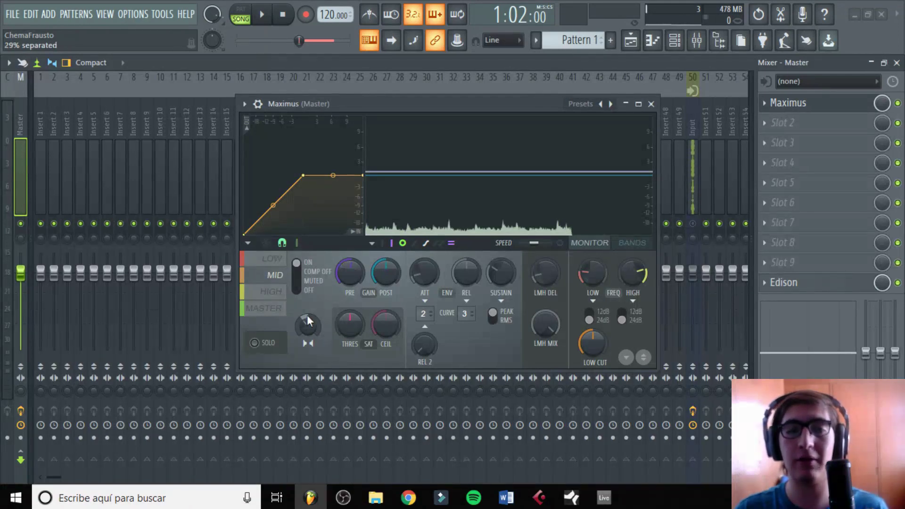
pyautogui.click(279, 292)
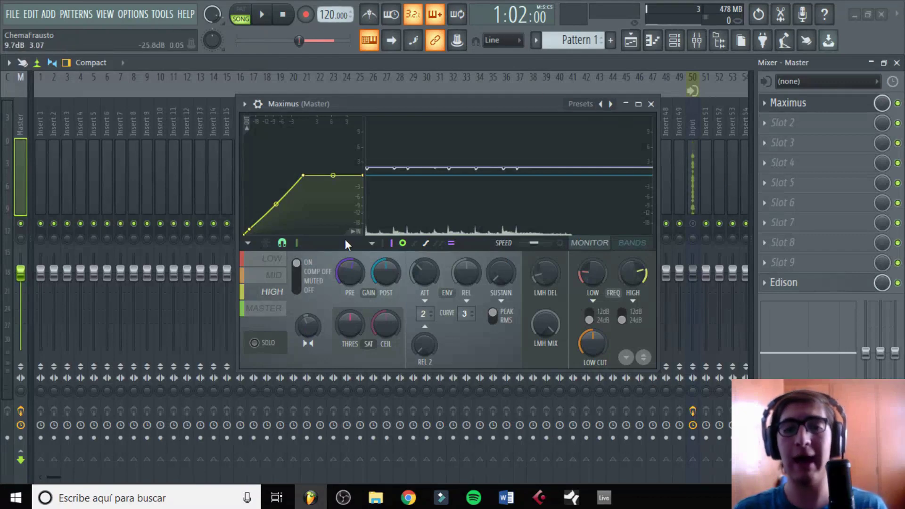
# - Return the master band's post gain to its neutral level
pyautogui.click(265, 308)
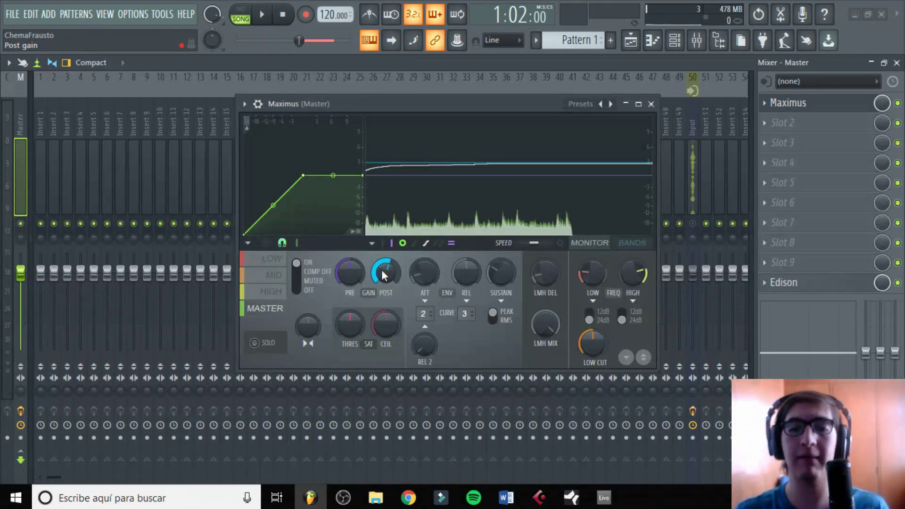
pyautogui.moveTo(381, 270); pyautogui.dragTo(382, 268)
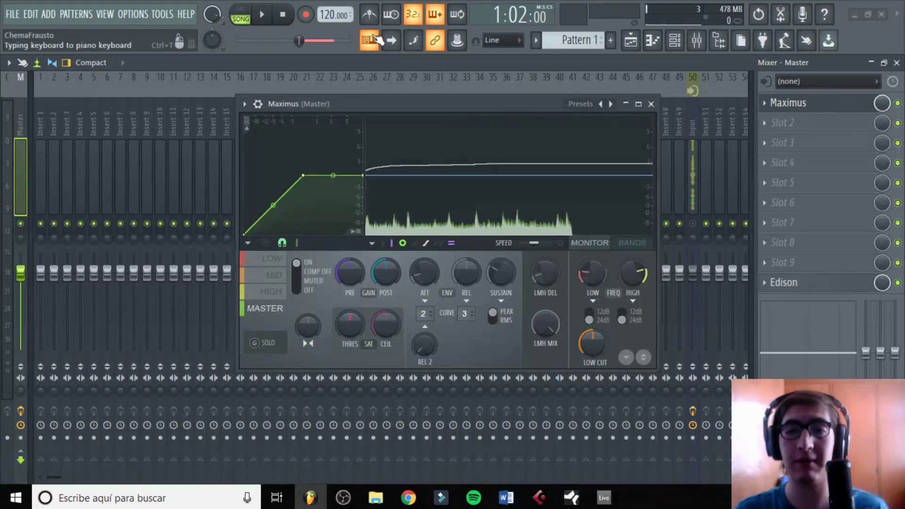
# - Play the song, compare the master with Maximus bypassed and enabled, and stop playback
pyautogui.click(265, 17)
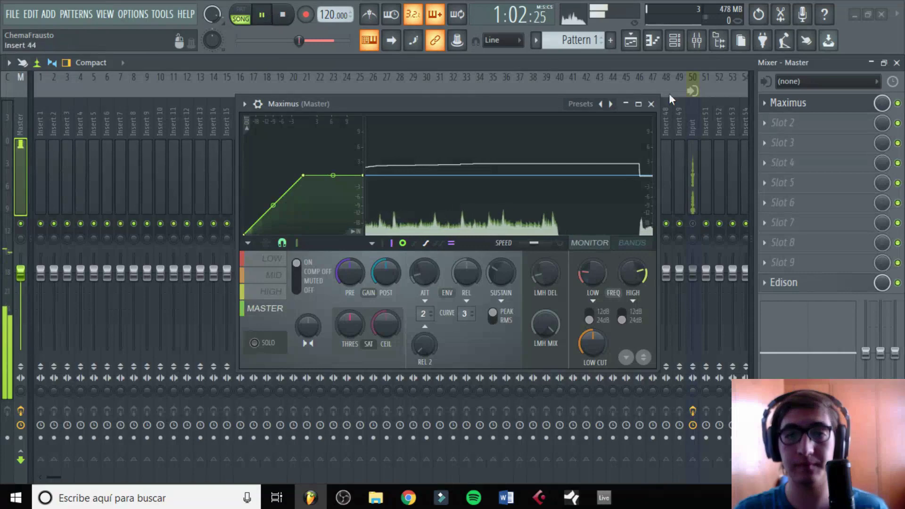
pyautogui.click(897, 103)
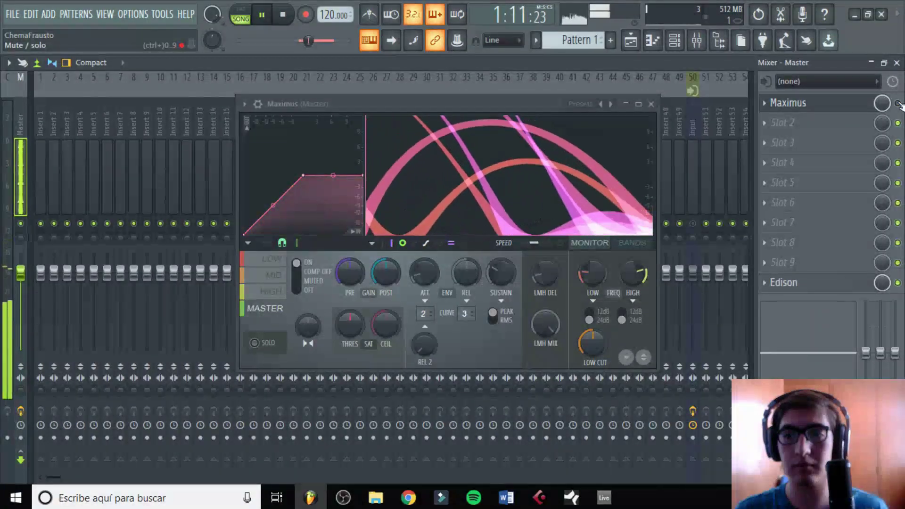
pyautogui.click(897, 103)
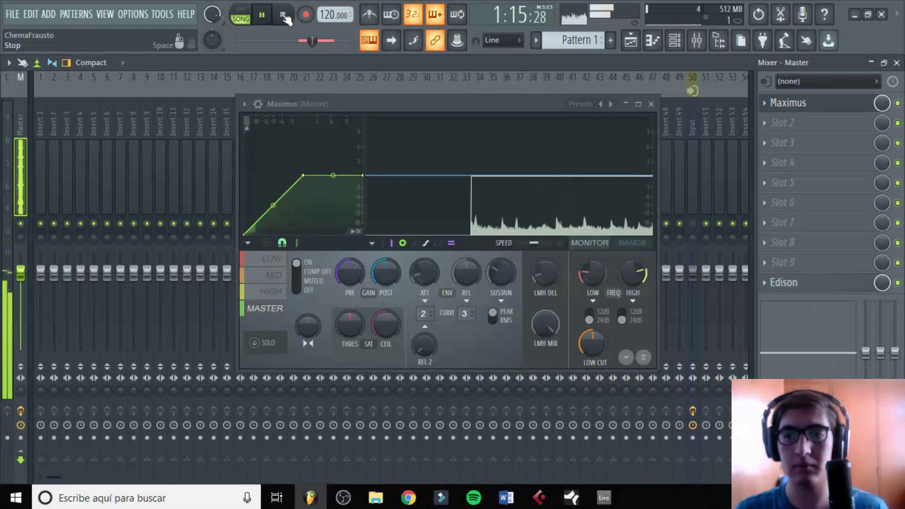
pyautogui.click(897, 103)
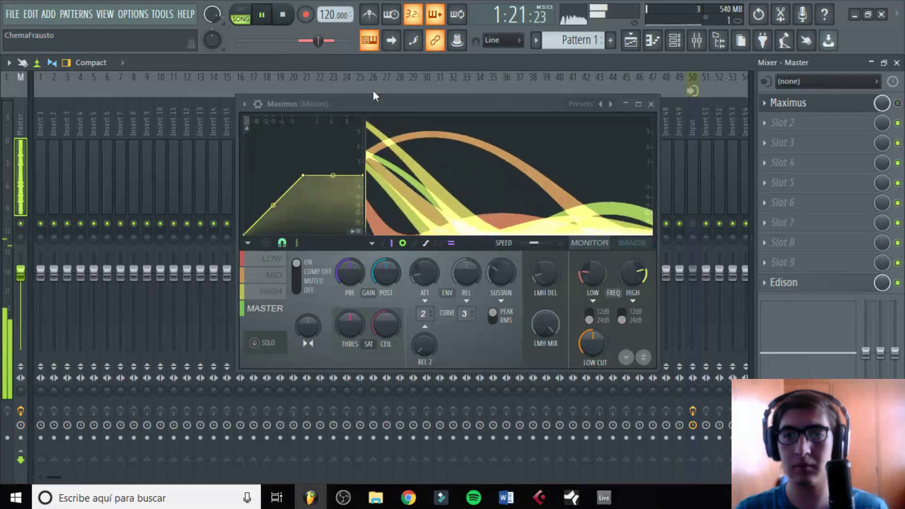
pyautogui.click(293, 16)
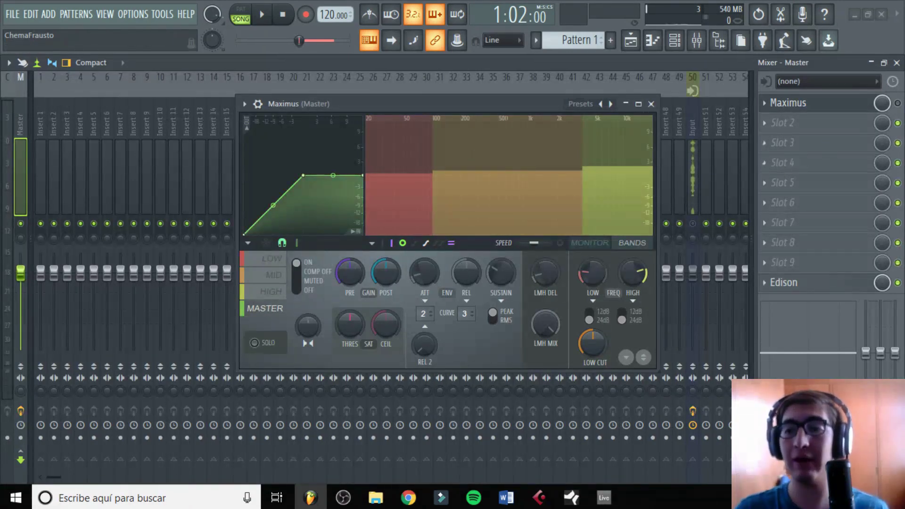
pyautogui.click(897, 103)
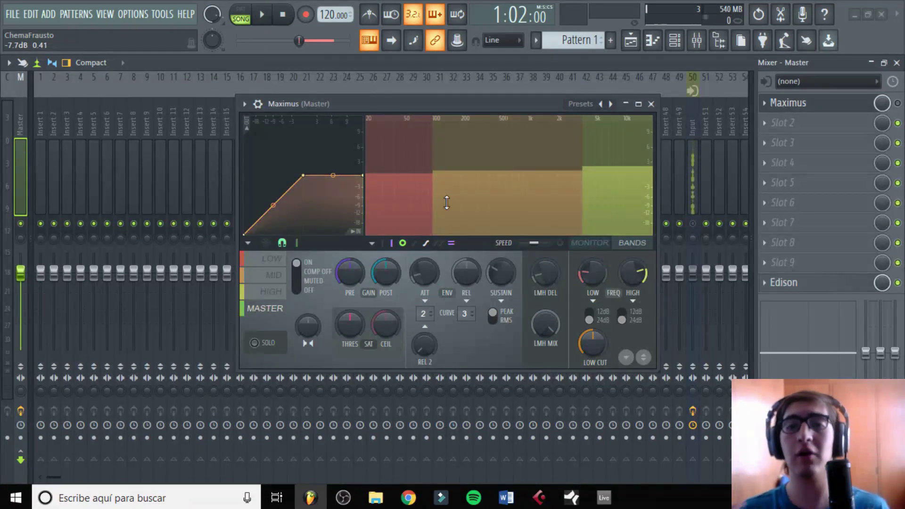
pyautogui.moveTo(400, 101); pyautogui.dragTo(388, 80)
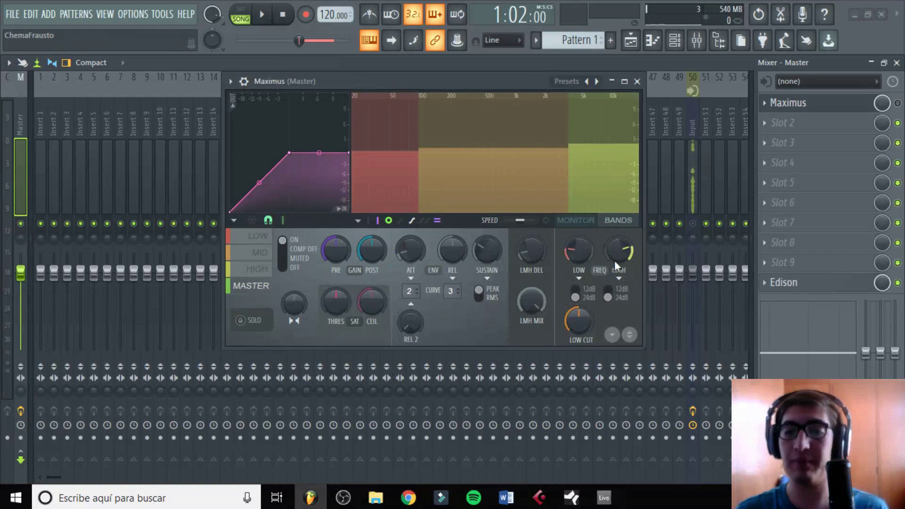